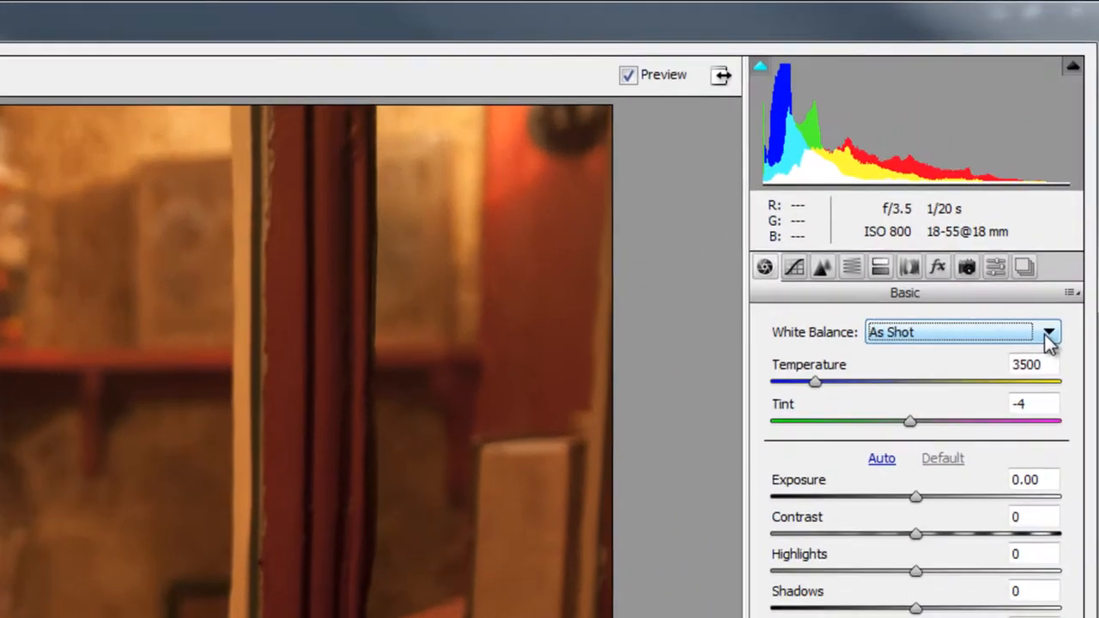
Step: Set the photo's white balance to Tungsten and apply the automatic tone adjustments
left_click(1071, 184)
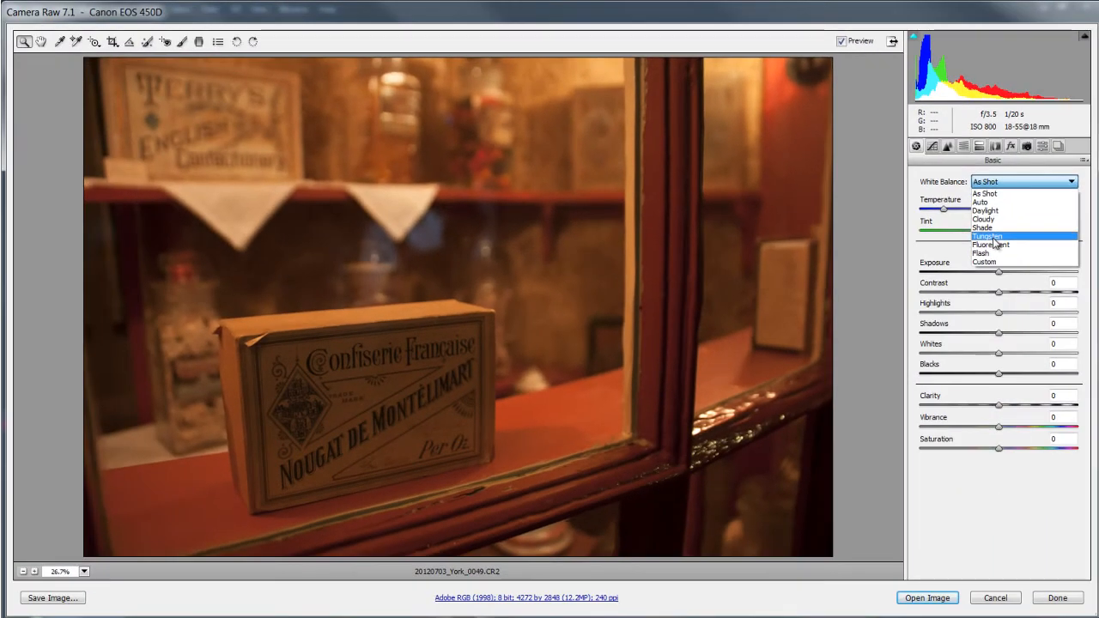
left_click(897, 440)
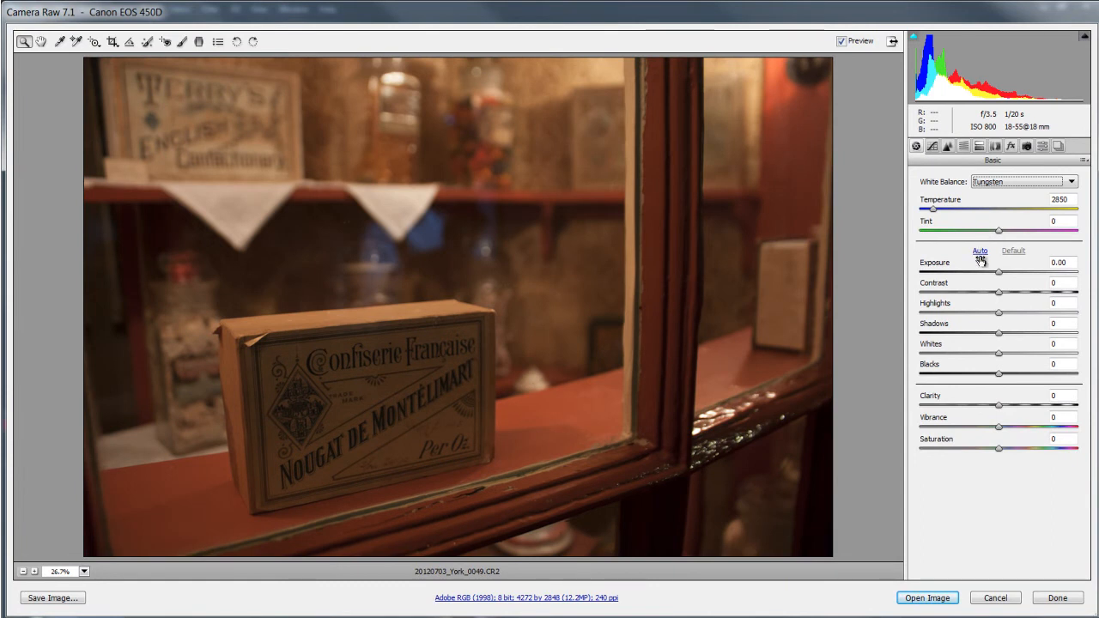
left_click(979, 250)
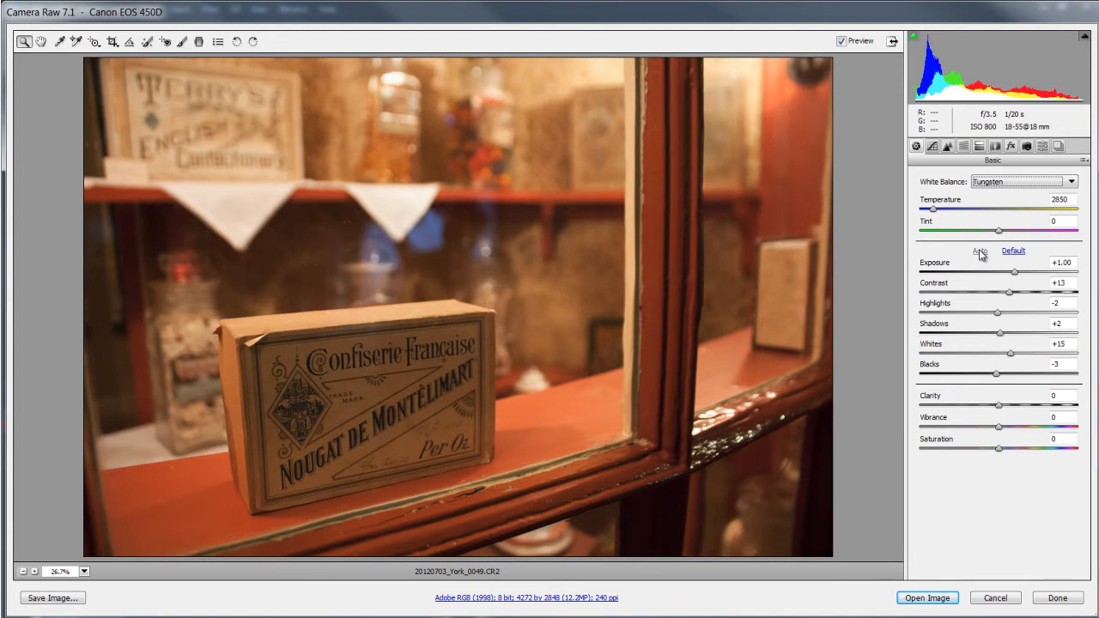
Step: Switch the white balance to As Shot for comparison and set it back to Tungsten
left_click(997, 185)
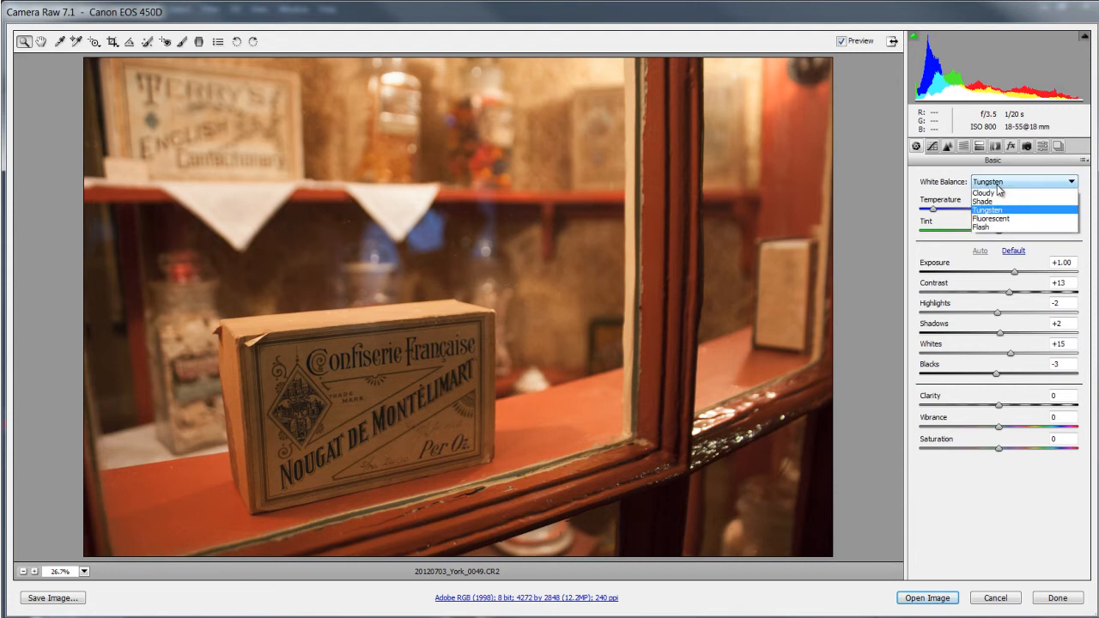
left_click(987, 193)
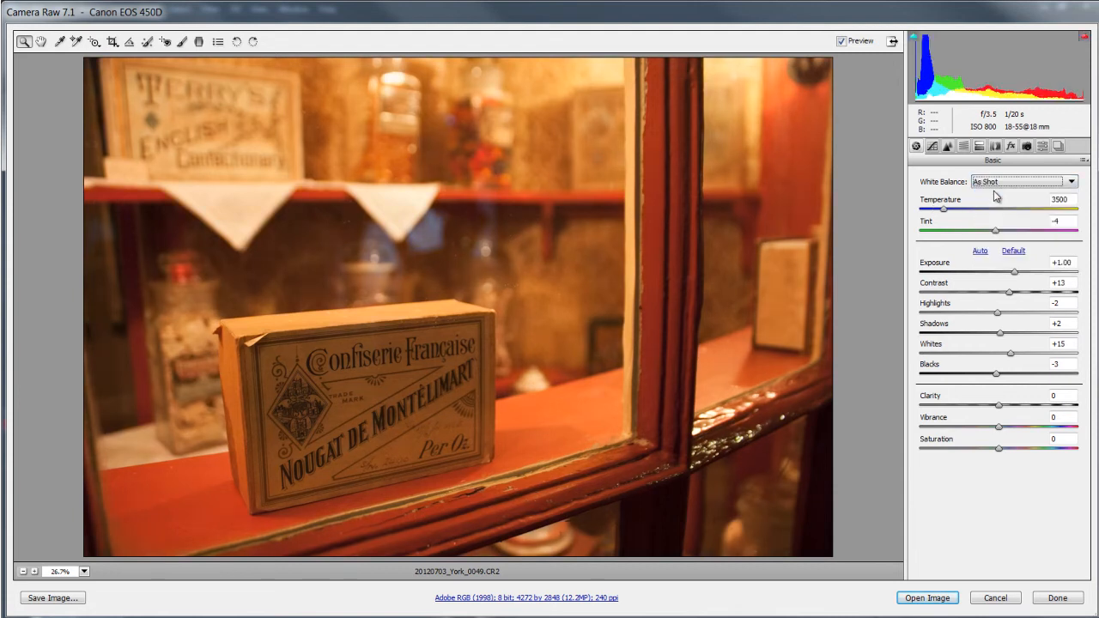
left_click(998, 183)
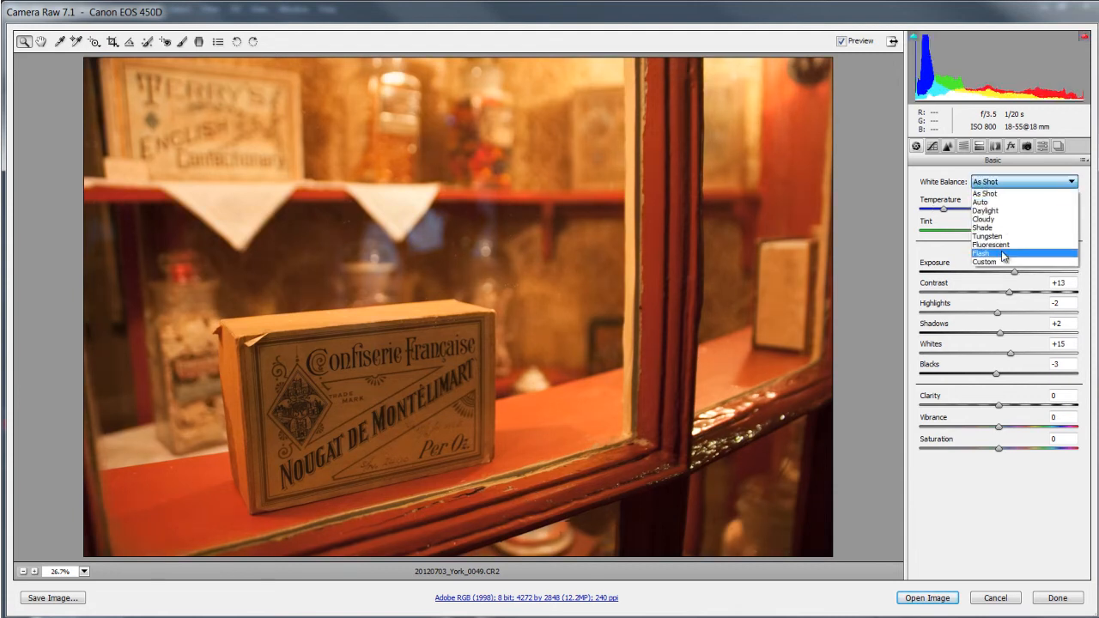
left_click(987, 236)
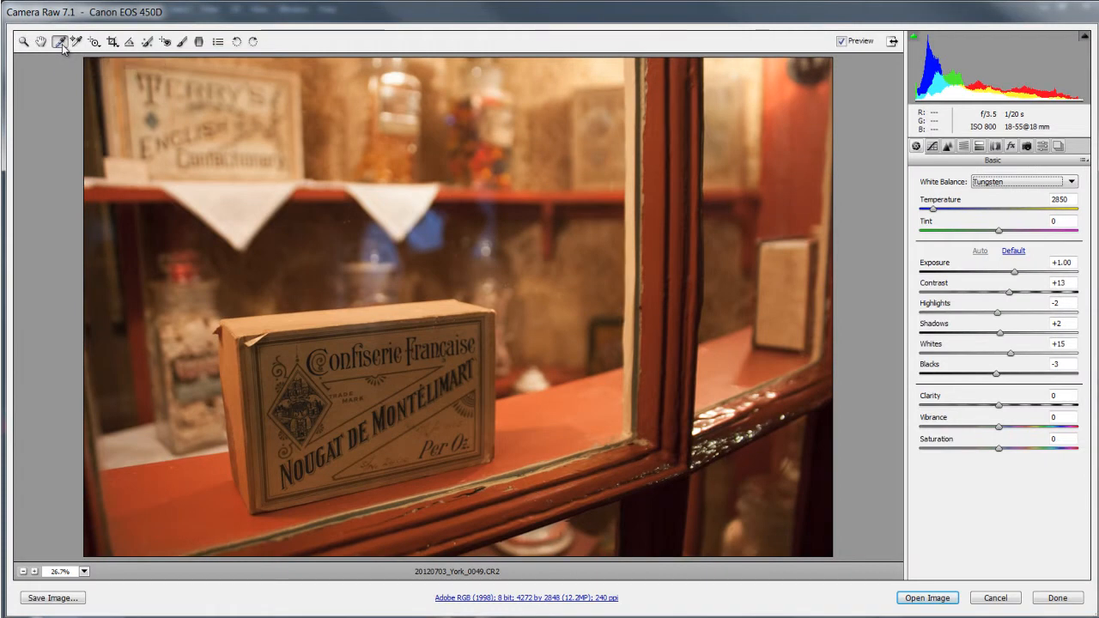
Step: Set a custom white balance by sampling a neutral area of the photo with the White Balance tool
left_click(60, 43)
left_click(194, 391)
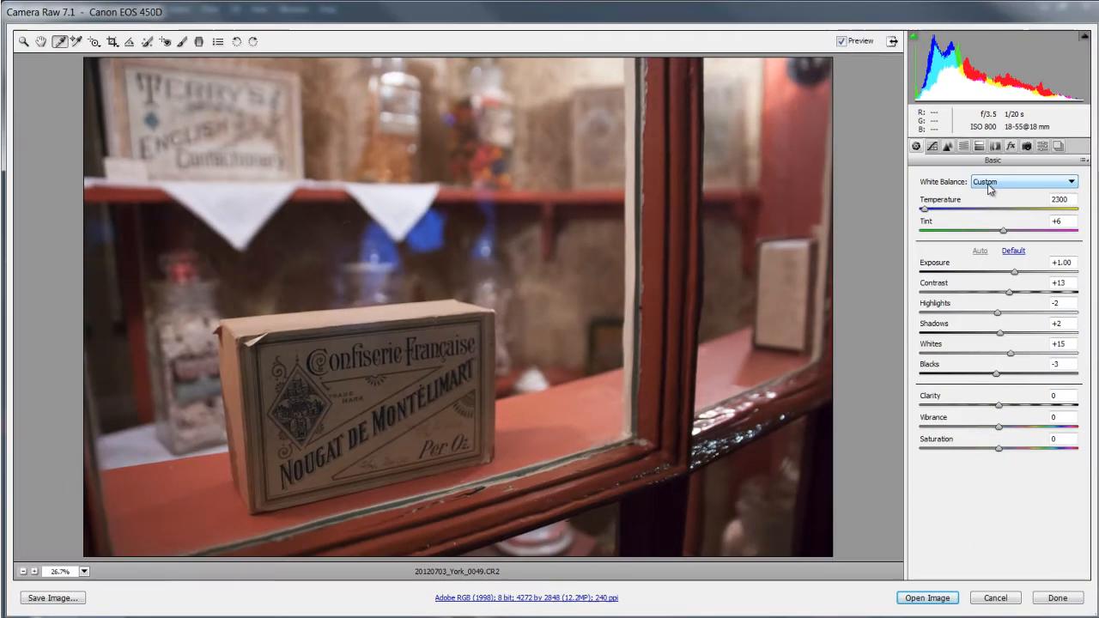
Step: Compare the sampled white balance with the Tungsten preset and return to the Custom setting
left_click(762, 473)
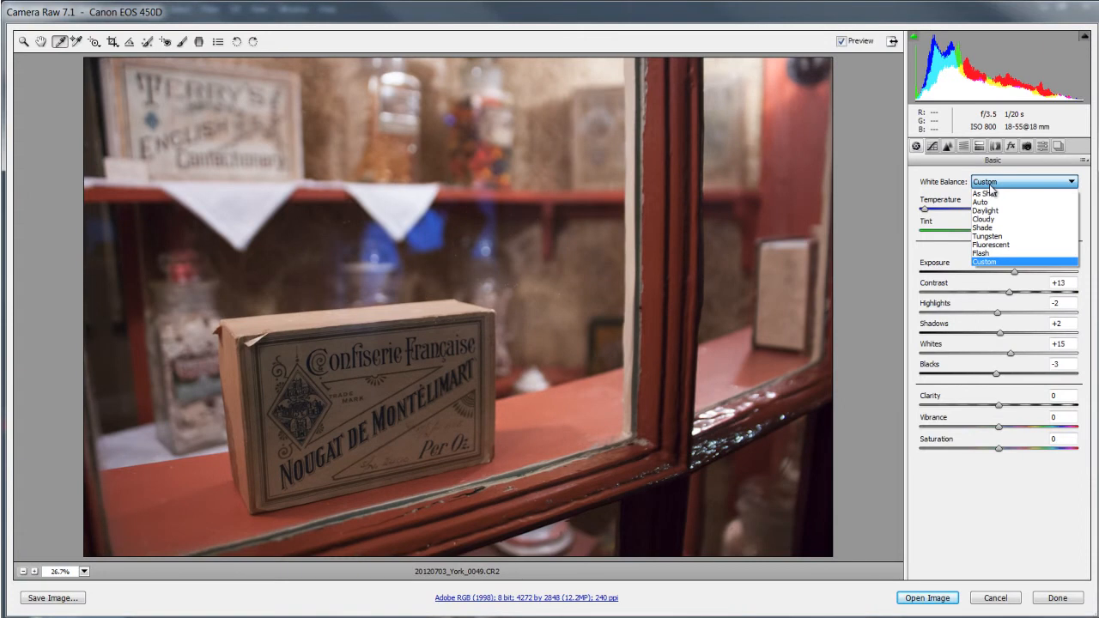
left_click(986, 236)
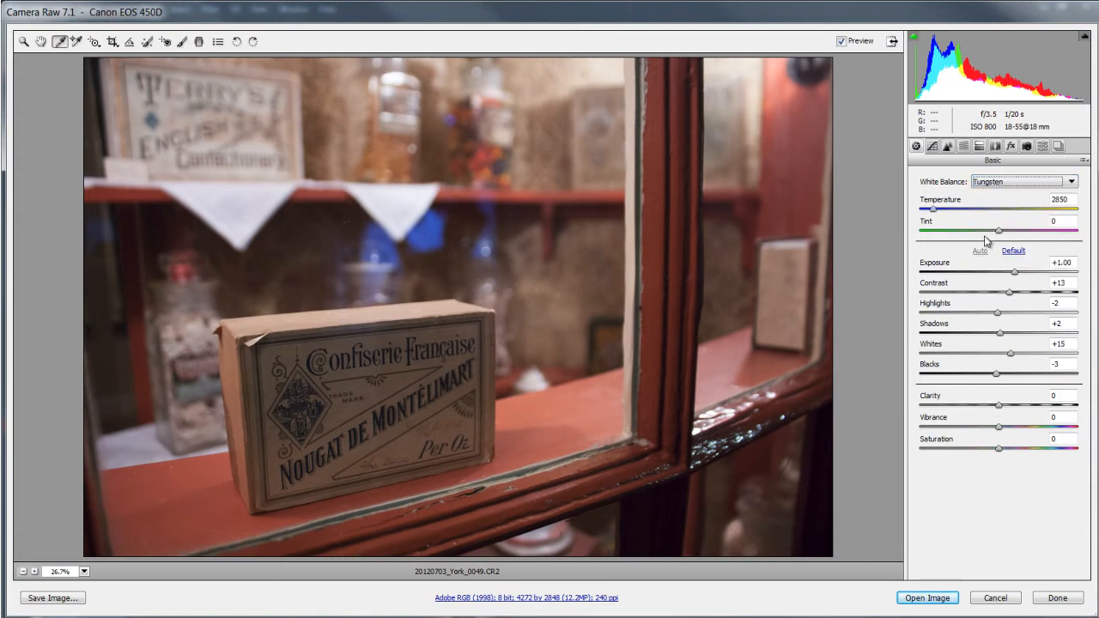
left_click(983, 181)
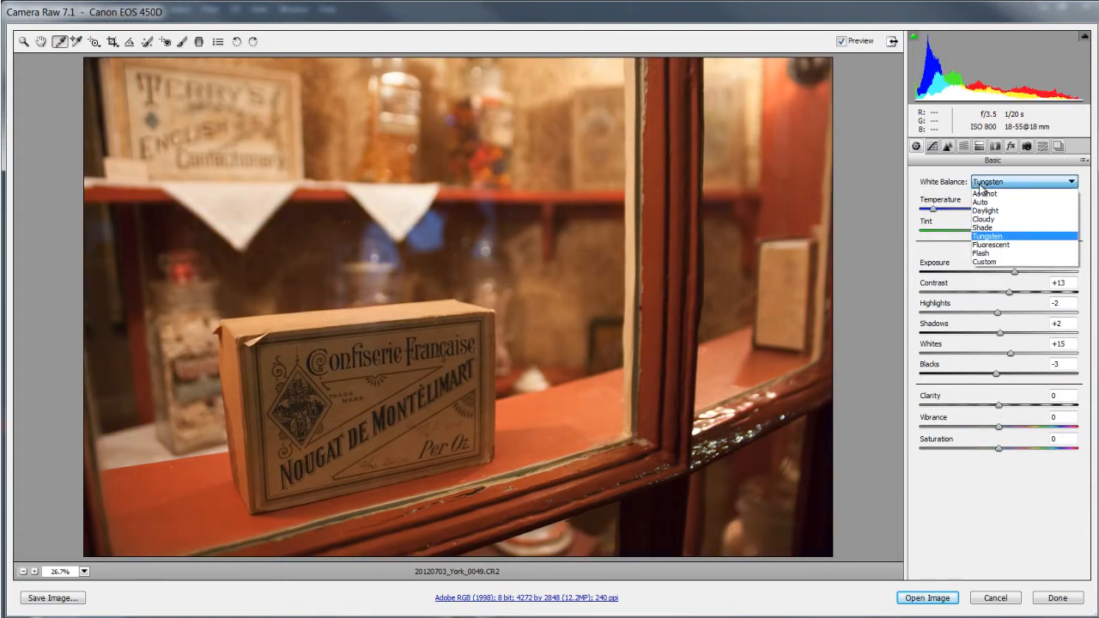
left_click(985, 262)
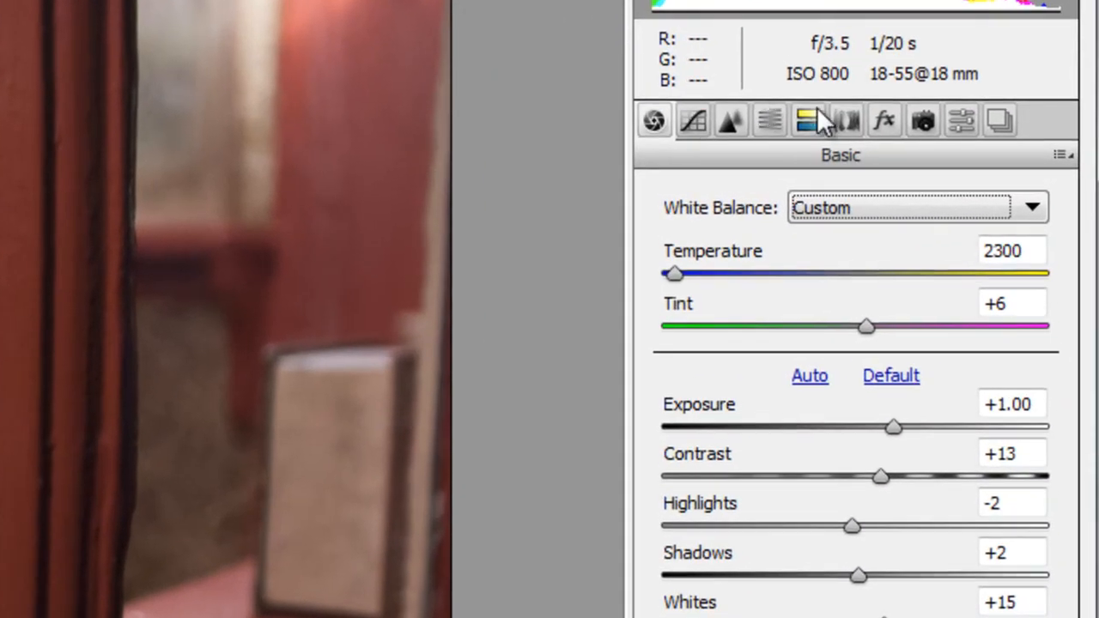
Step: Convert the photo to grayscale and split-tone its highlights with hue 33 and saturation 22
left_click(933, 138)
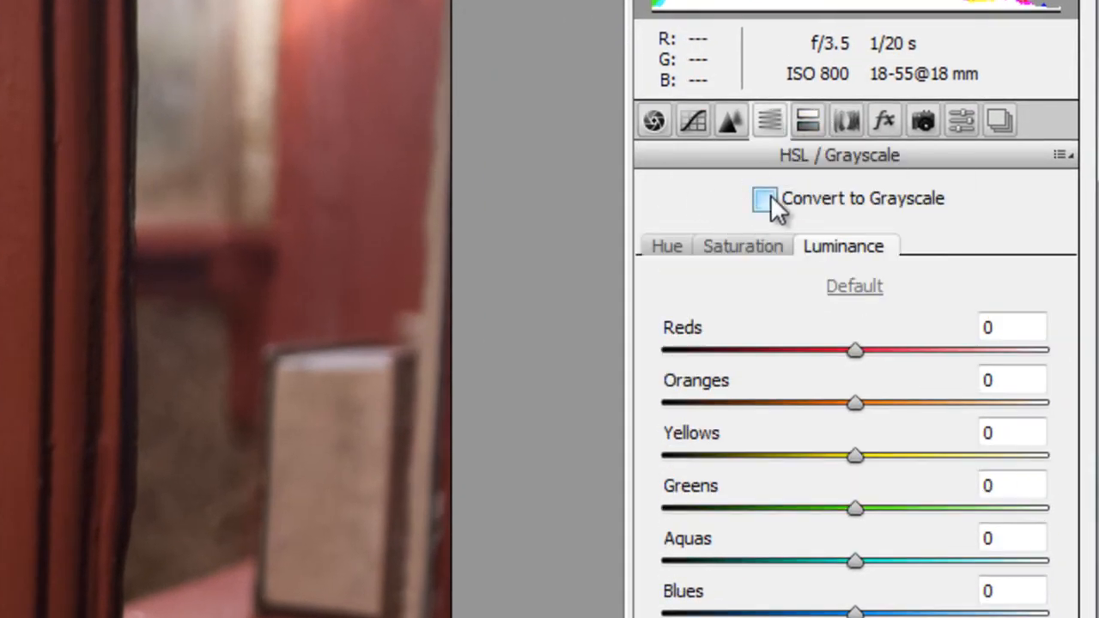
left_click(773, 201)
left_click(805, 121)
left_click(1018, 226)
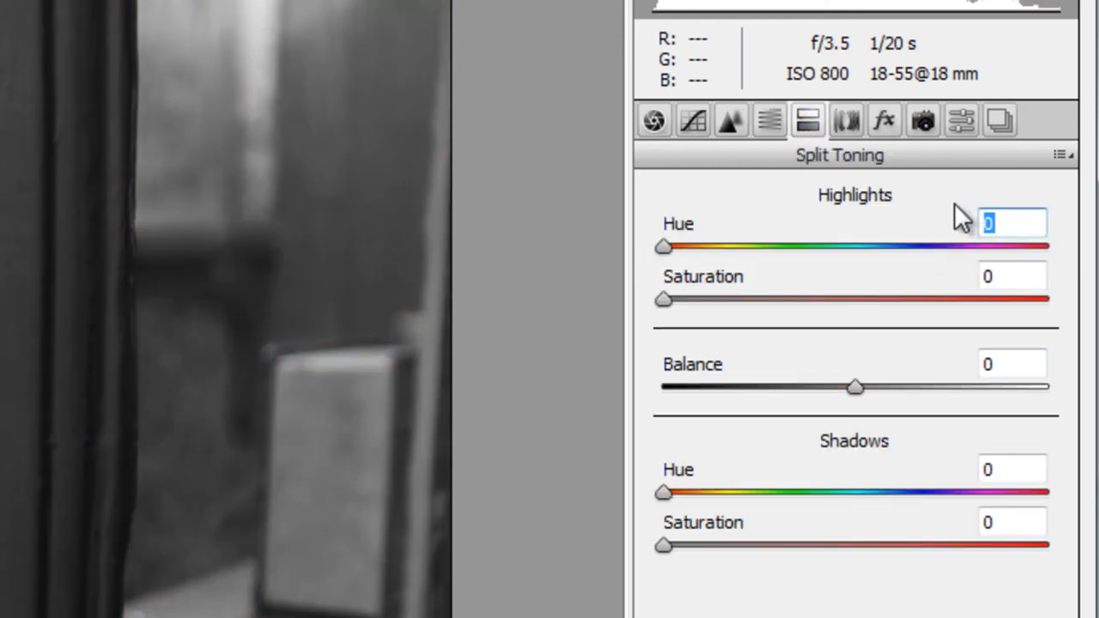
type("33")
key("Tab")
key("Tab")
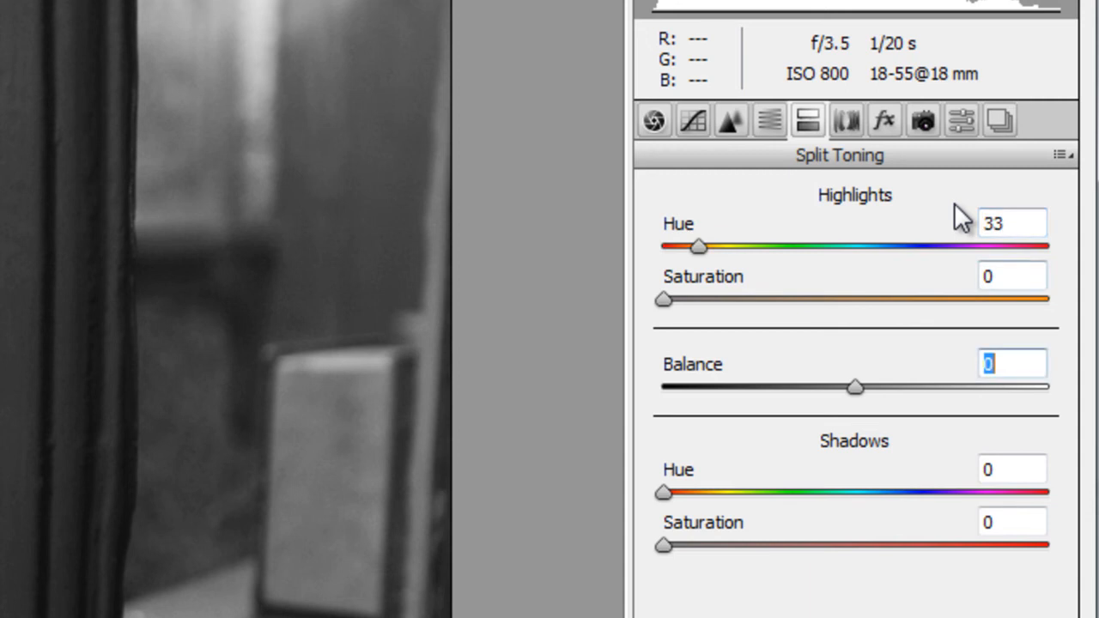
key("shift+Tab")
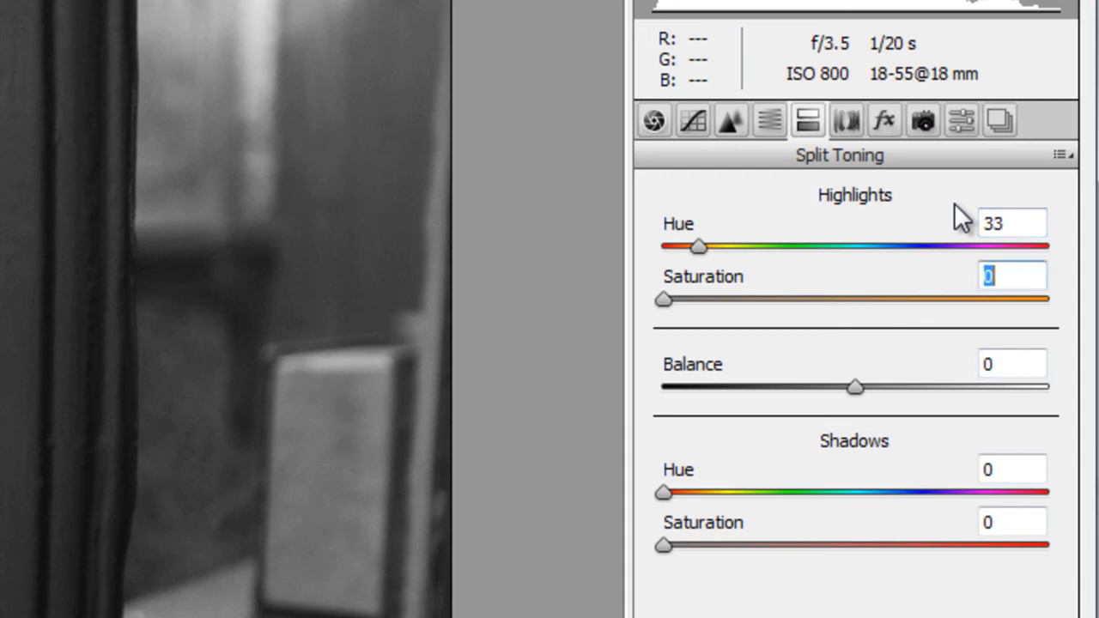
type("22")
Step: Split-tone the shadows with hue 33 and saturation 11
key("Tab")
key("Tab")
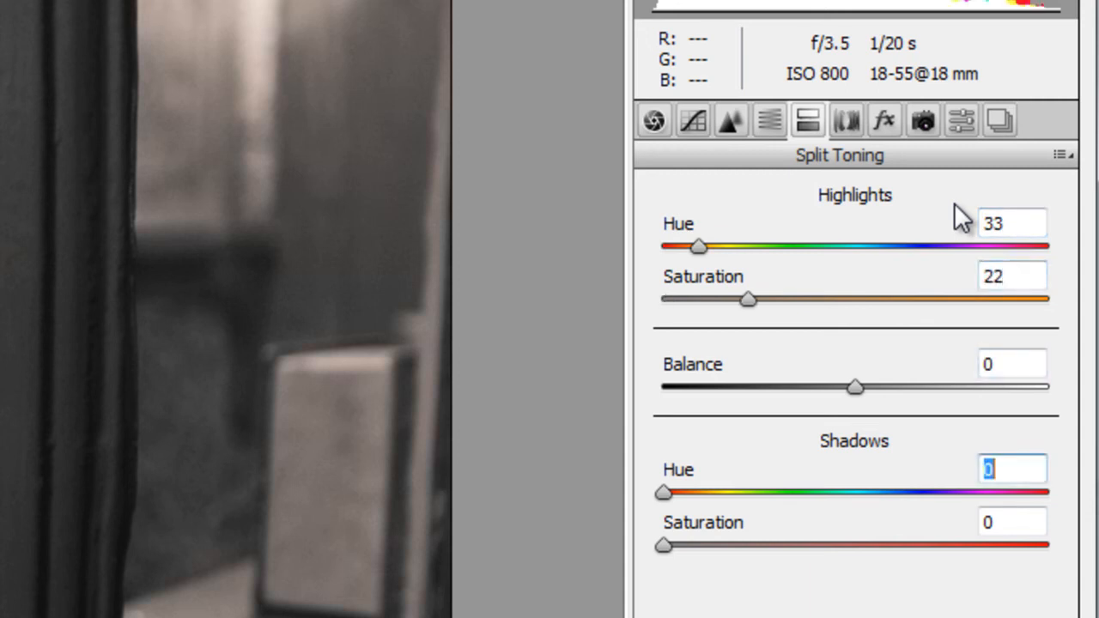
type("33")
key("Tab")
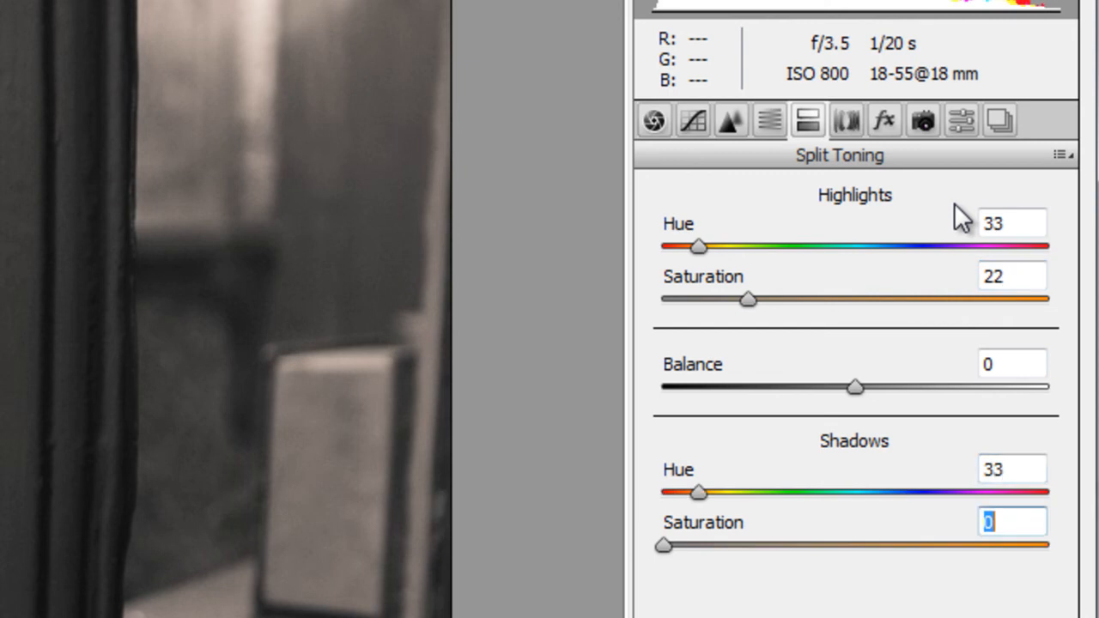
type("11")
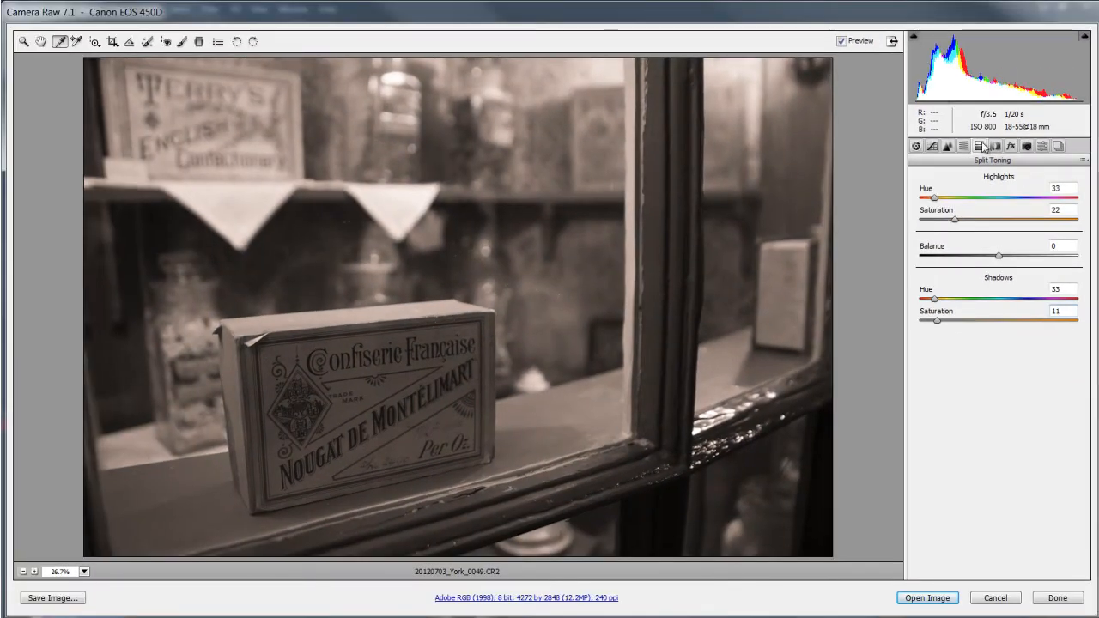
Step: Add a dark post-crop vignette with amount -49, midpoint 40 and feather 78
left_click(994, 147)
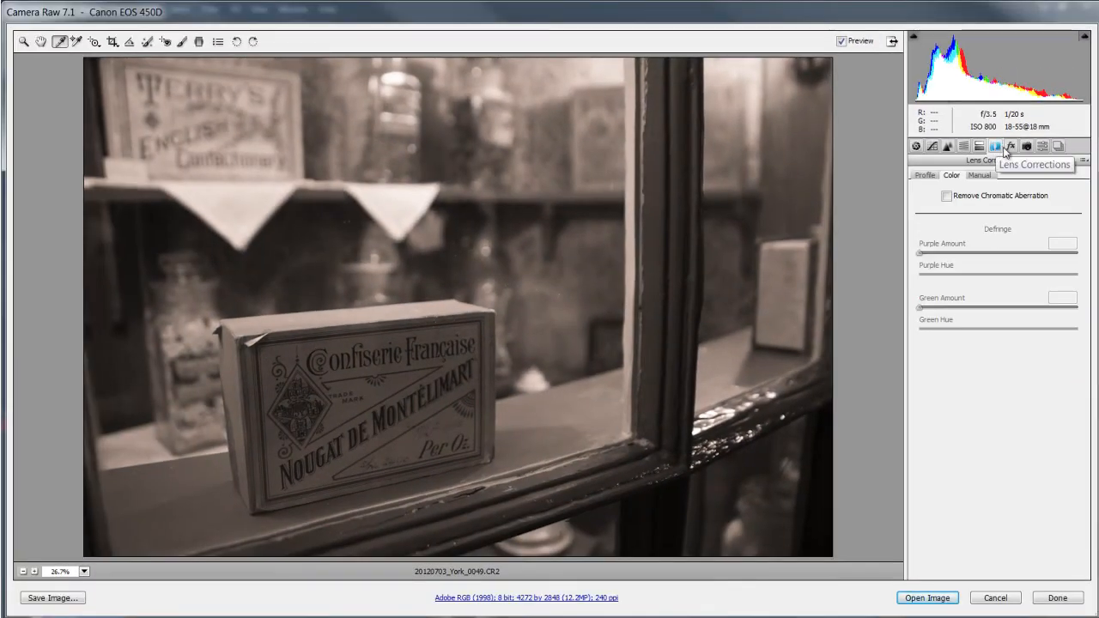
left_click(1012, 147)
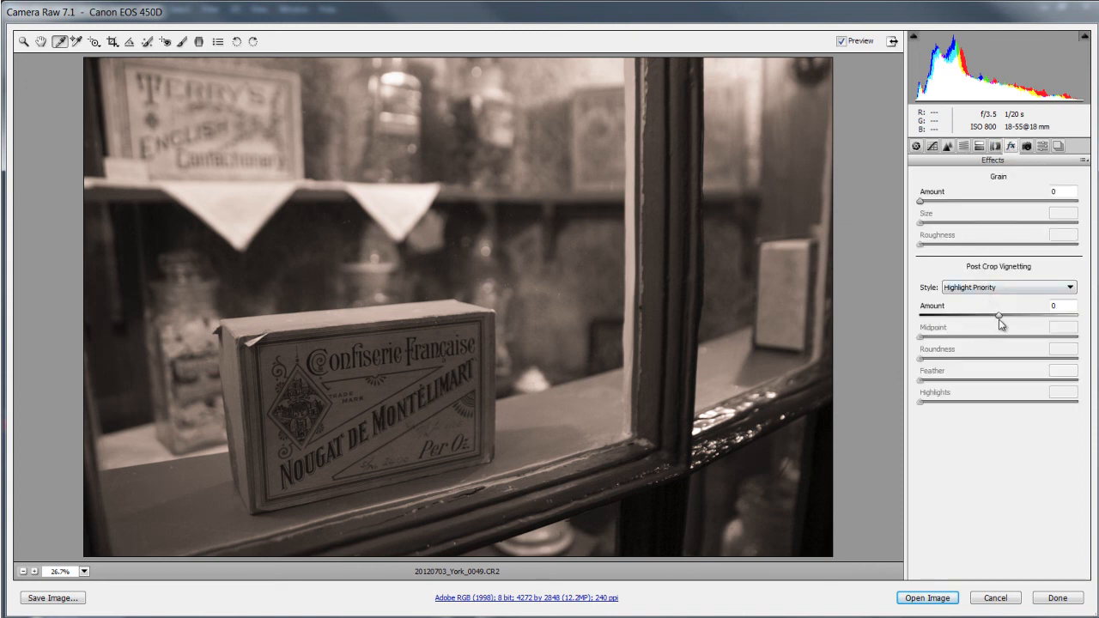
left_click_drag(998, 315, 981, 342)
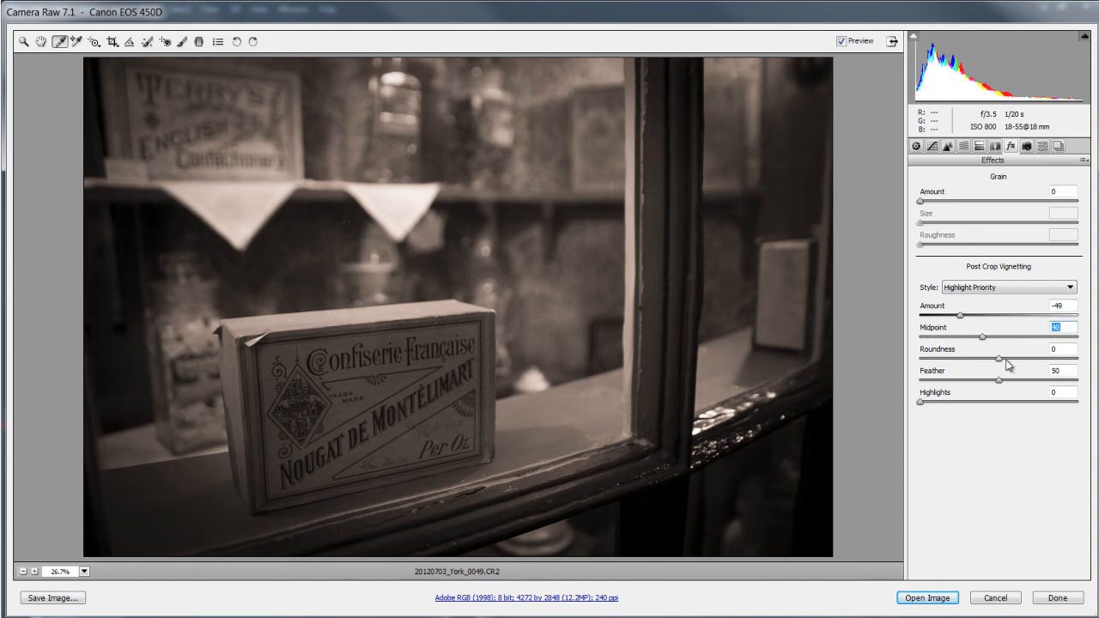
left_click_drag(998, 381, 1040, 380)
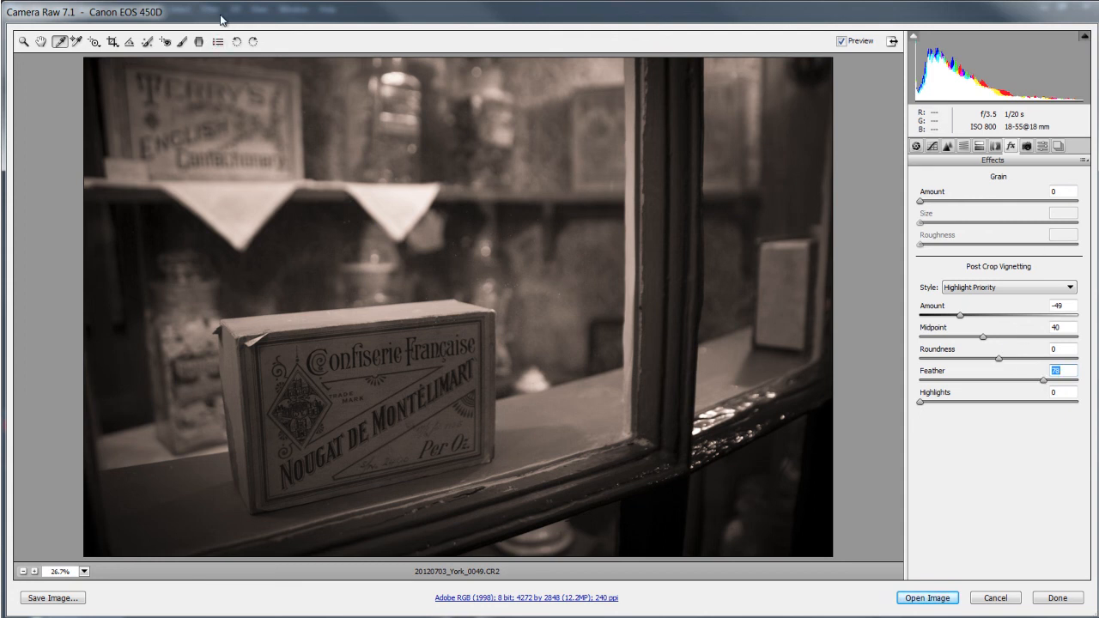
Step: Crop the photo to about 3137 by 2241 pixels around the nougat box, including the window frame beside it
left_click(112, 45)
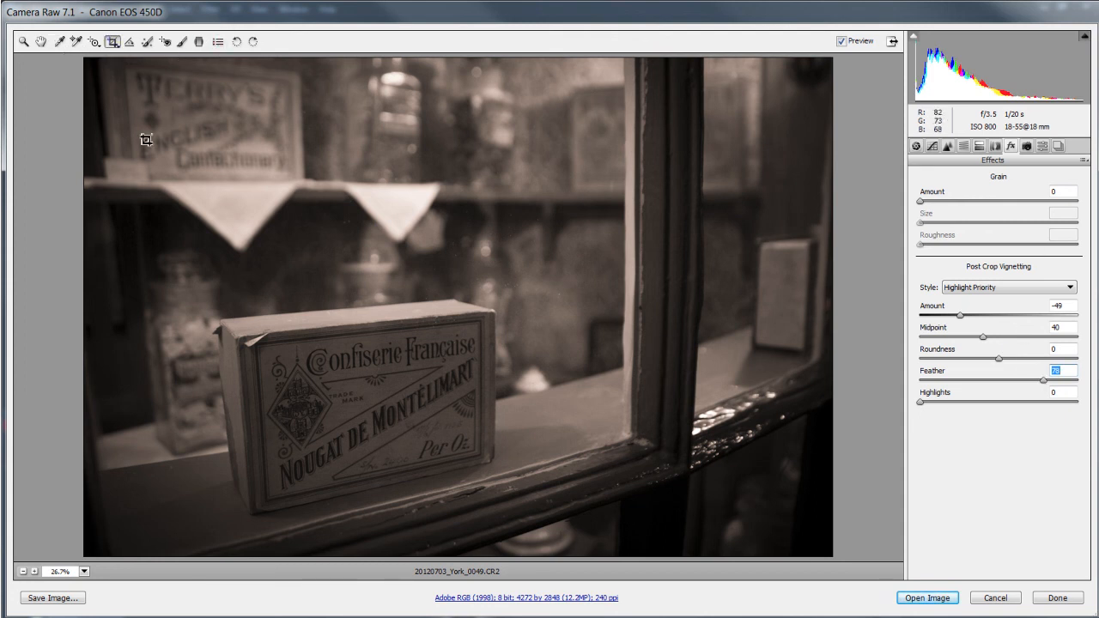
left_click_drag(130, 164, 680, 556)
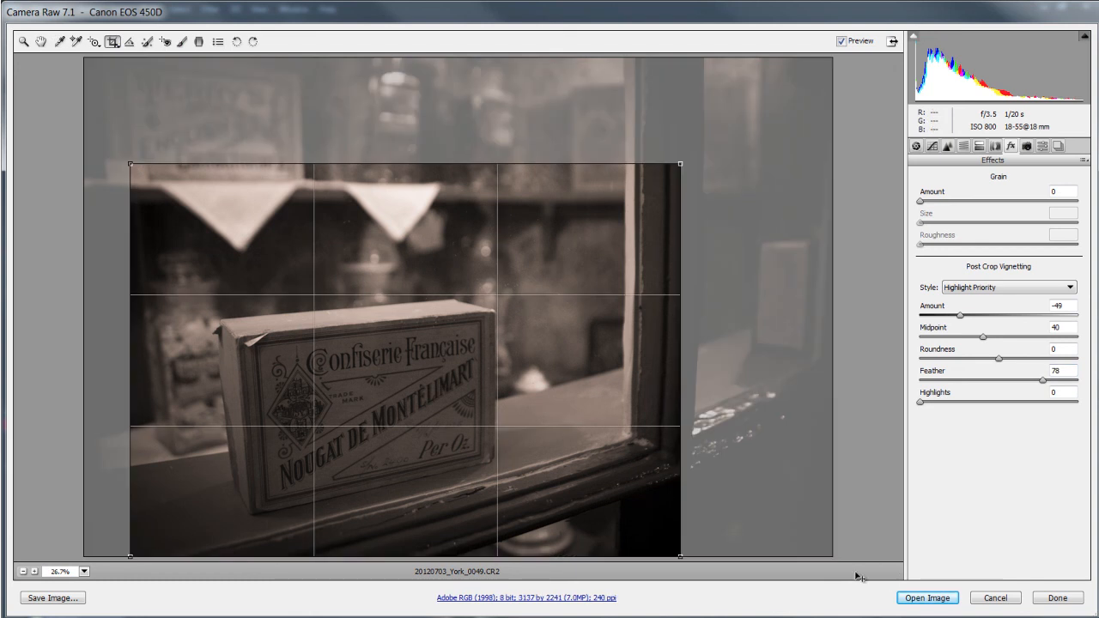
mouse_move(426, 364)
left_mouse_down()
mouse_move(457, 367)
mouse_move(436, 367)
left_mouse_up()
Step: Set the post-crop vignette amount to -32 and leave the Crop tool to view the cropped photo
left_click_drag(958, 316, 974, 318)
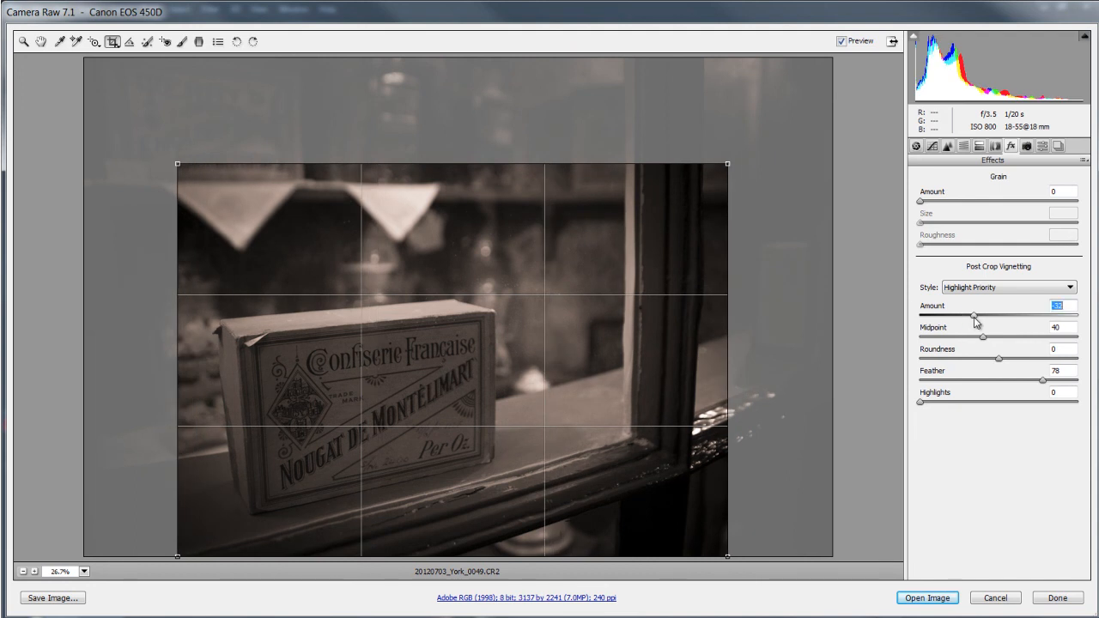
key("z")
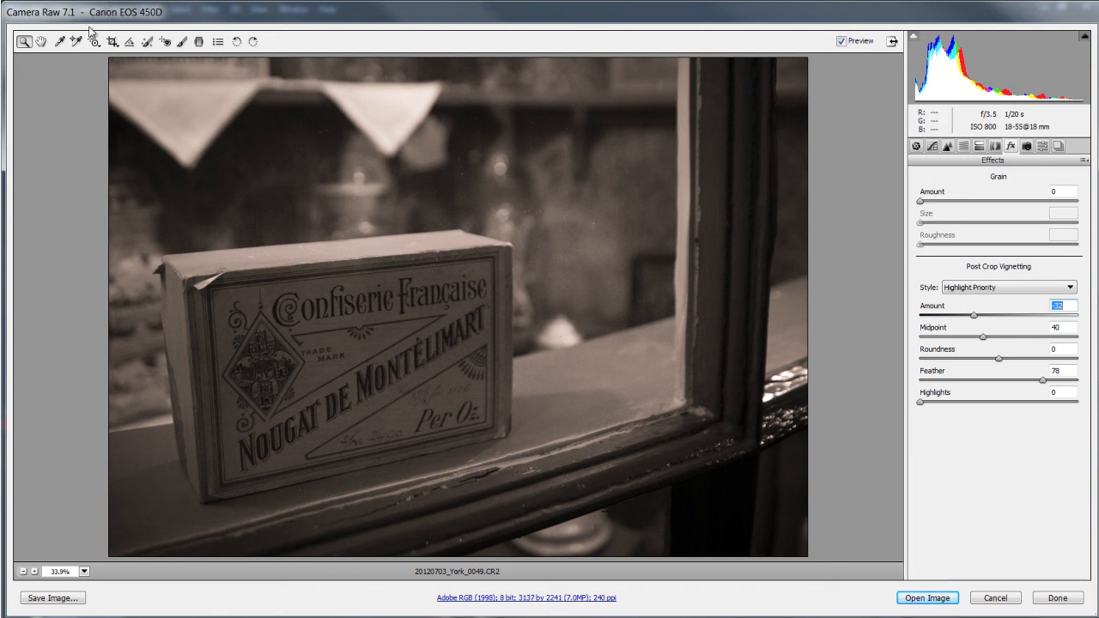
left_click(60, 40)
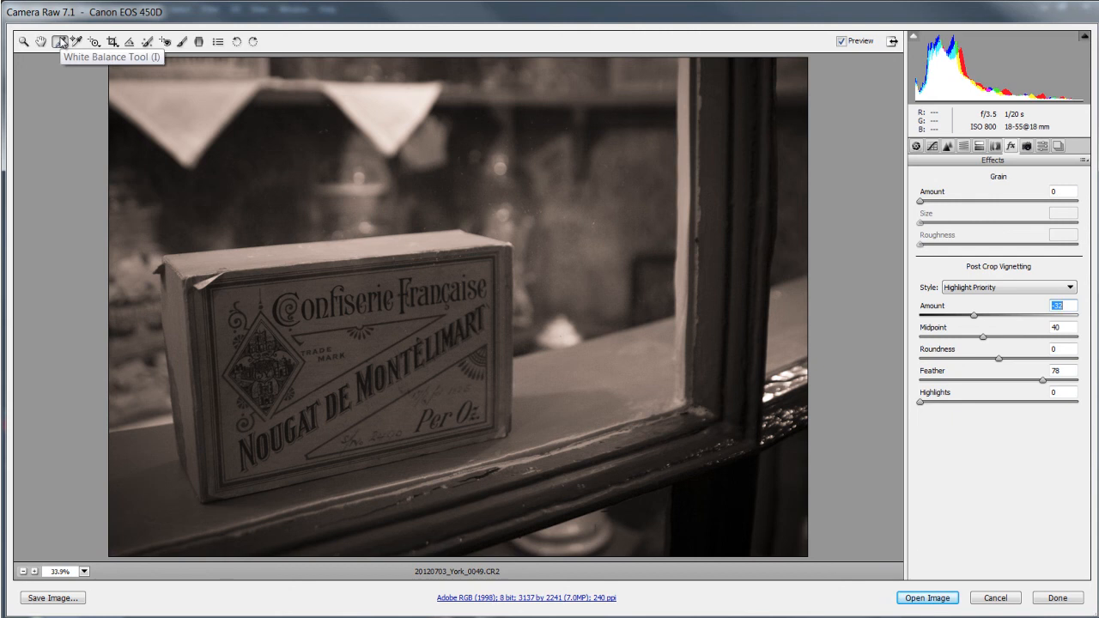